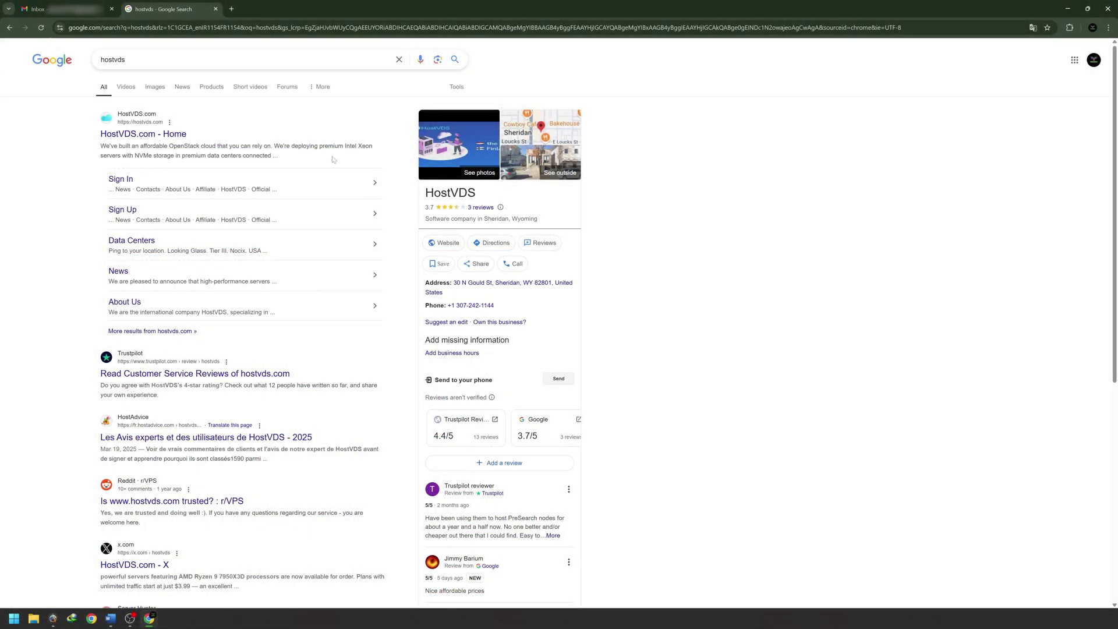
Step: Open HostVDS from the search results and submit sign-up with email, password and confirmation
click(132, 134)
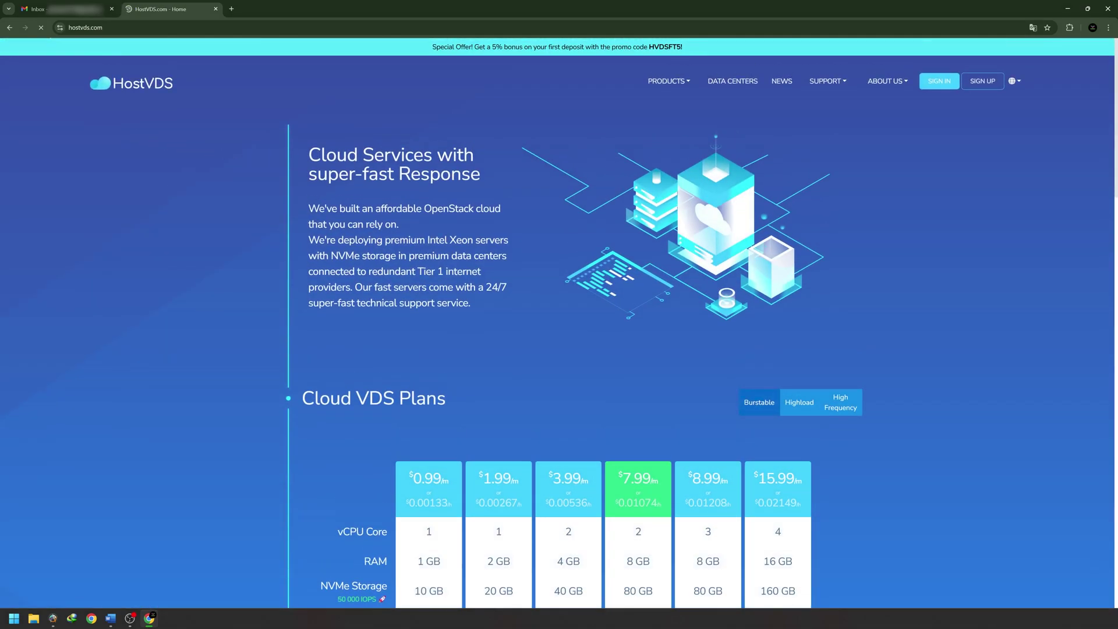
click(982, 81)
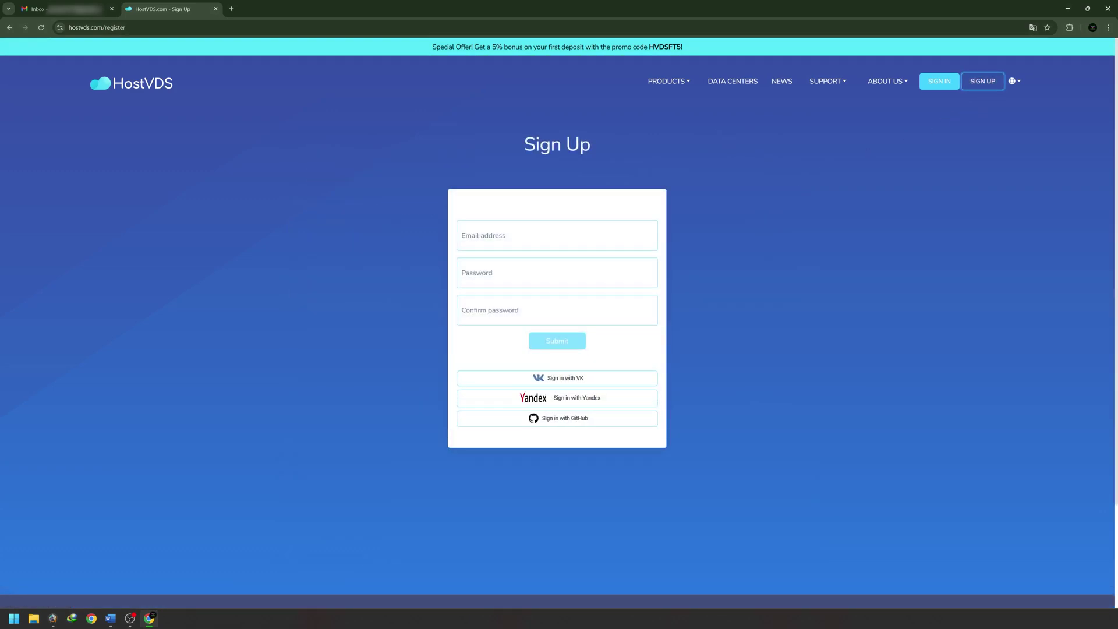
key(Tab)
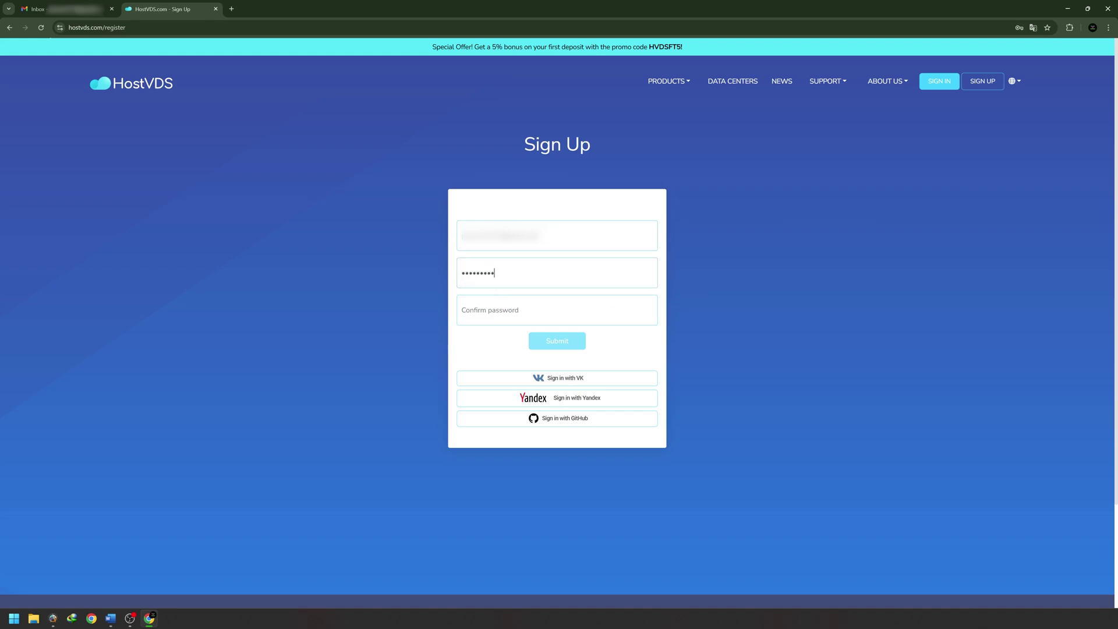
key(Tab)
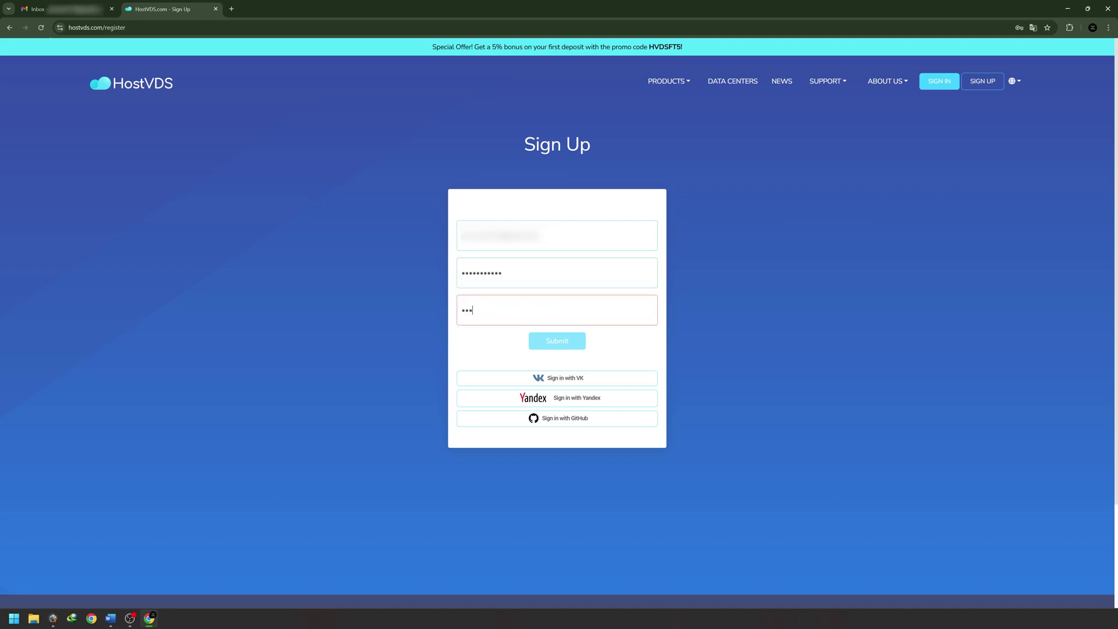
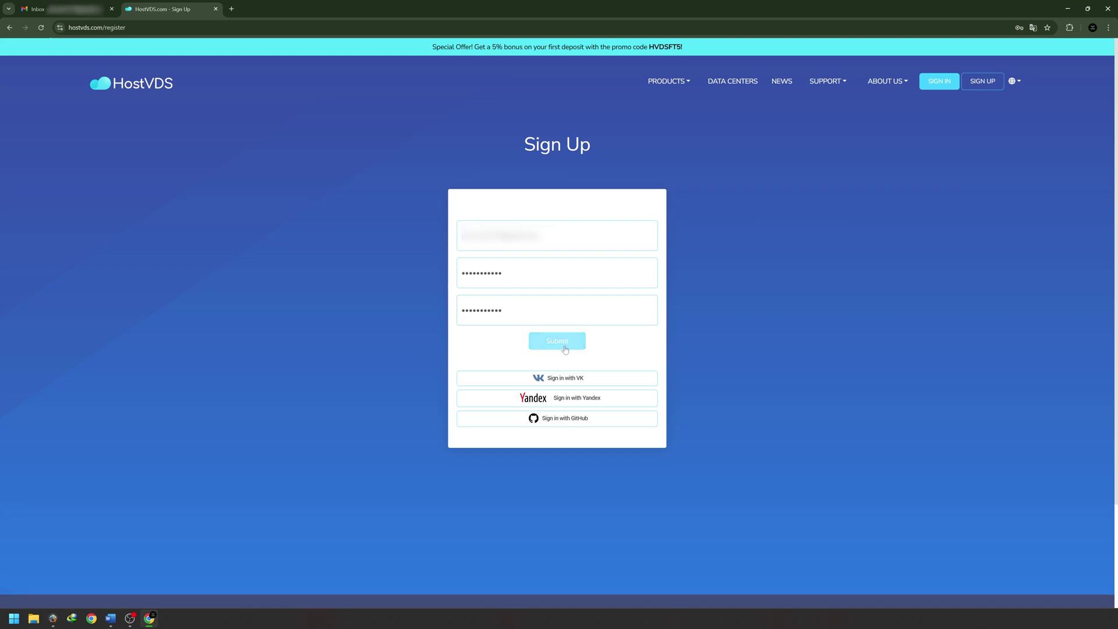
click(565, 349)
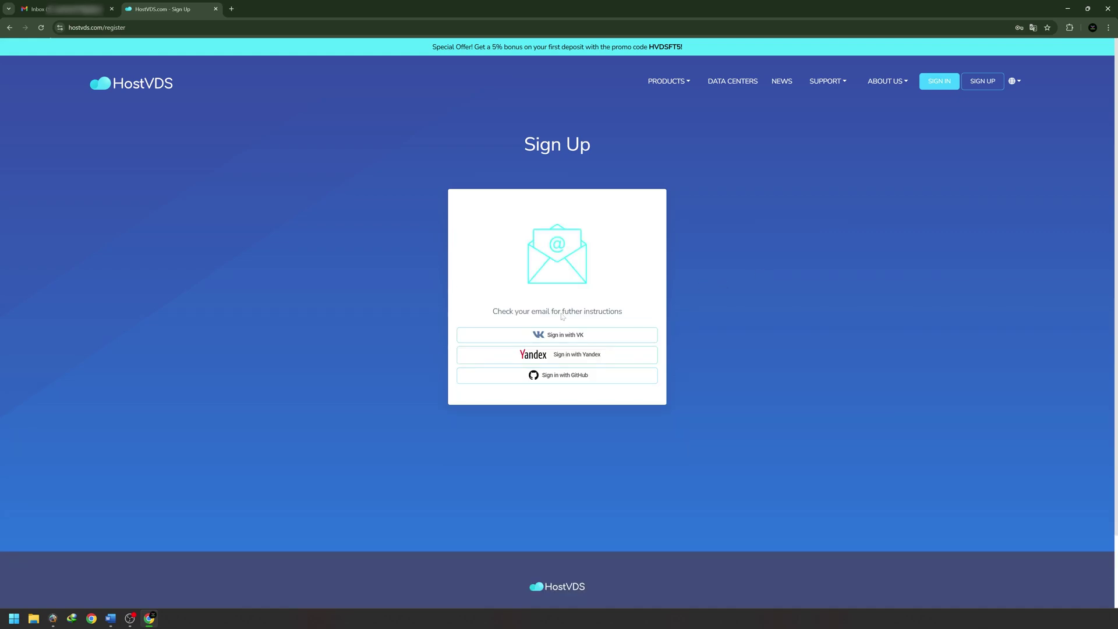
Step: In Gmail, open the '[HostVDS.com] Please, confirm your email' message
click(53, 9)
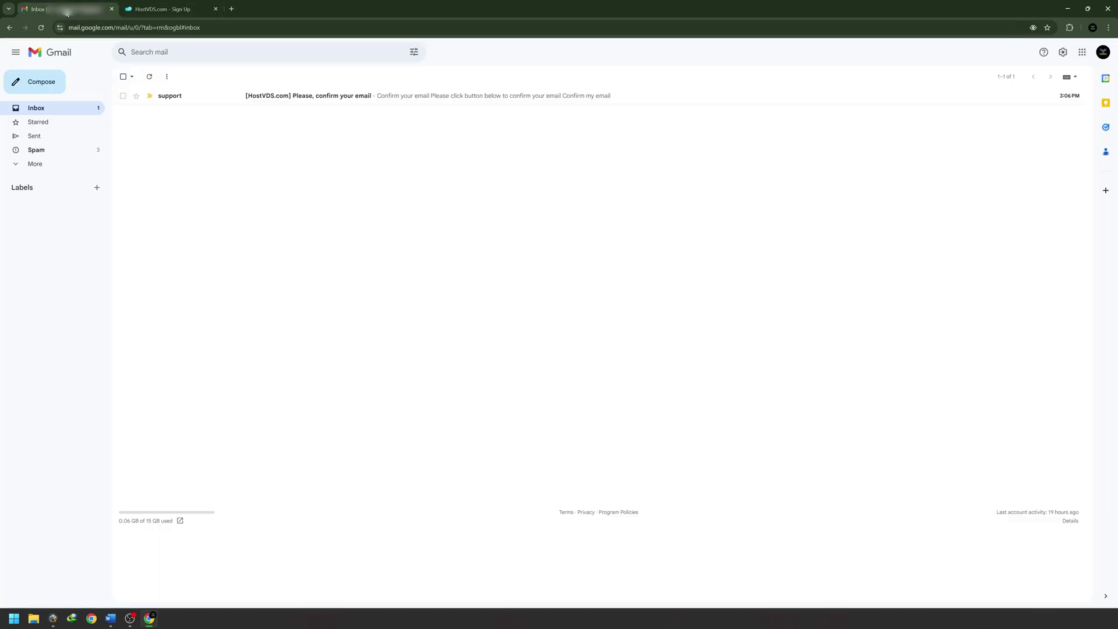
click(233, 96)
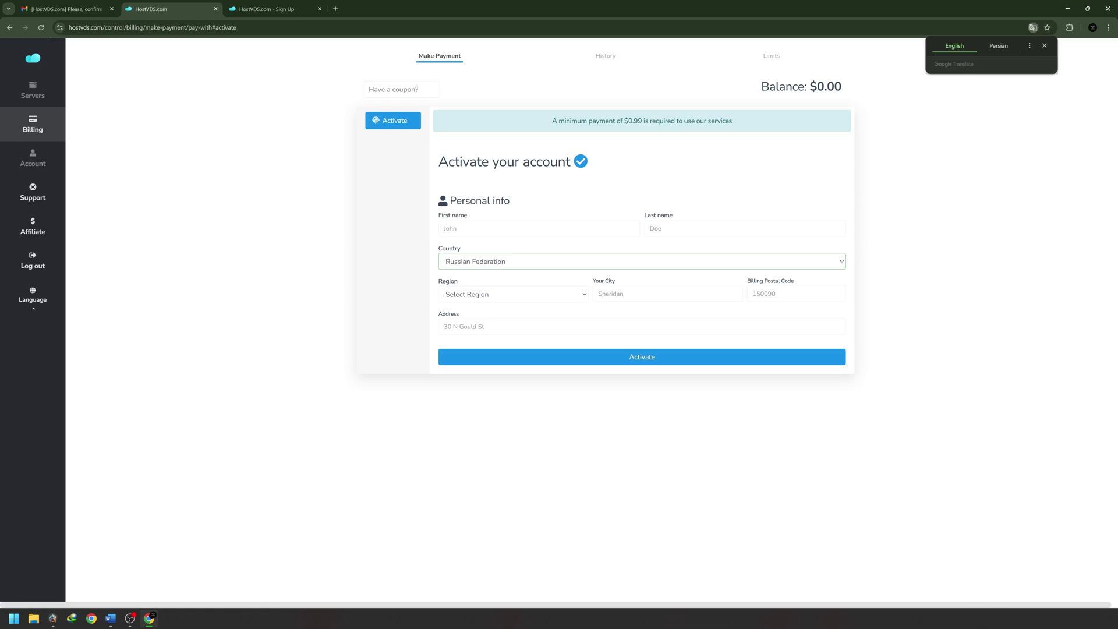
Step: Enter first and last name, with United States as country and California as region
click(539, 228)
text(Blue)
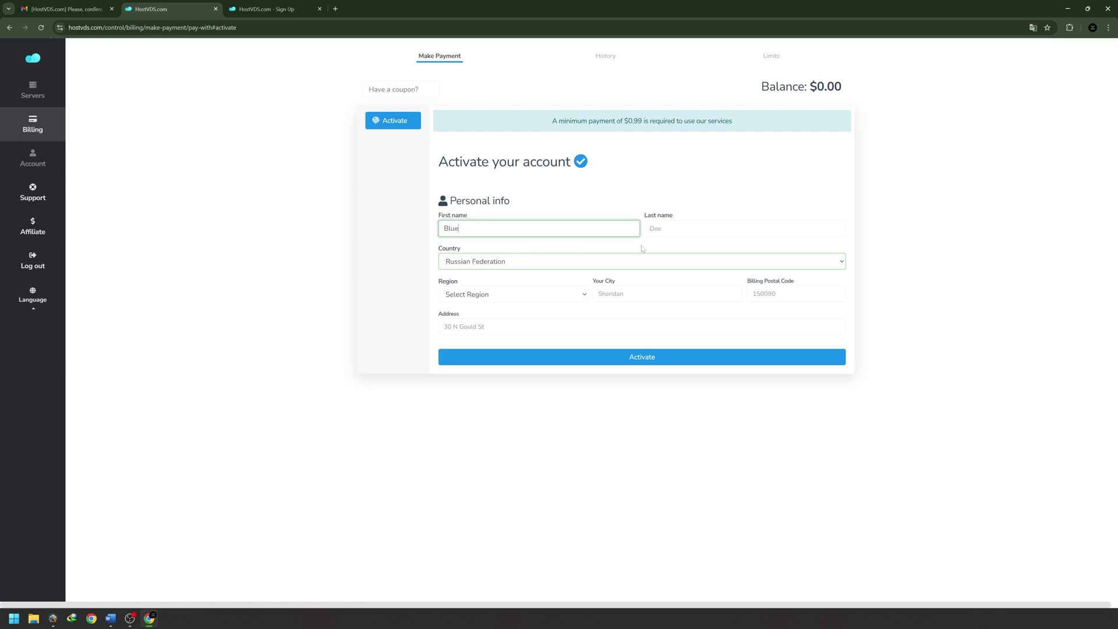
key(Tab)
text(Fal)
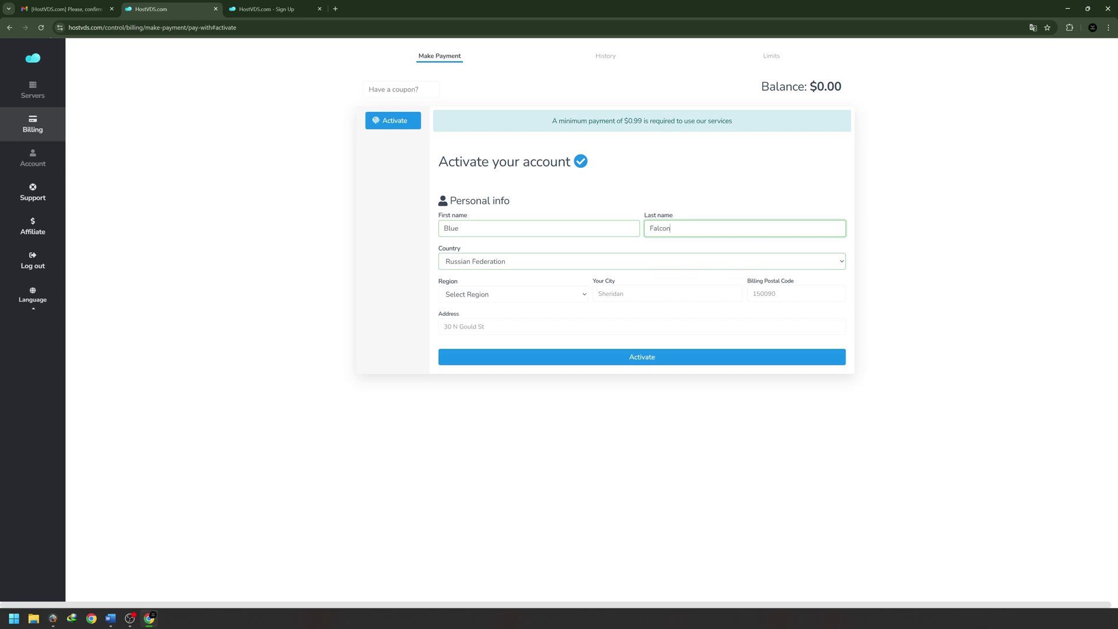
click(549, 267)
scroll(527, 392, down, 10)
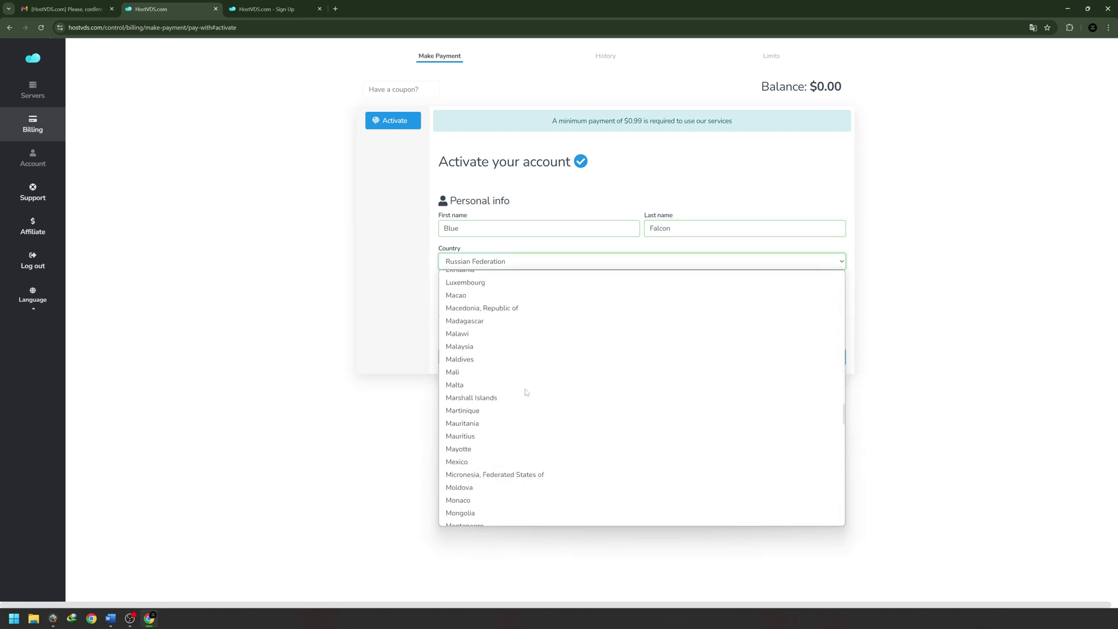
scroll(526, 392, down, 10)
click(526, 428)
click(510, 294)
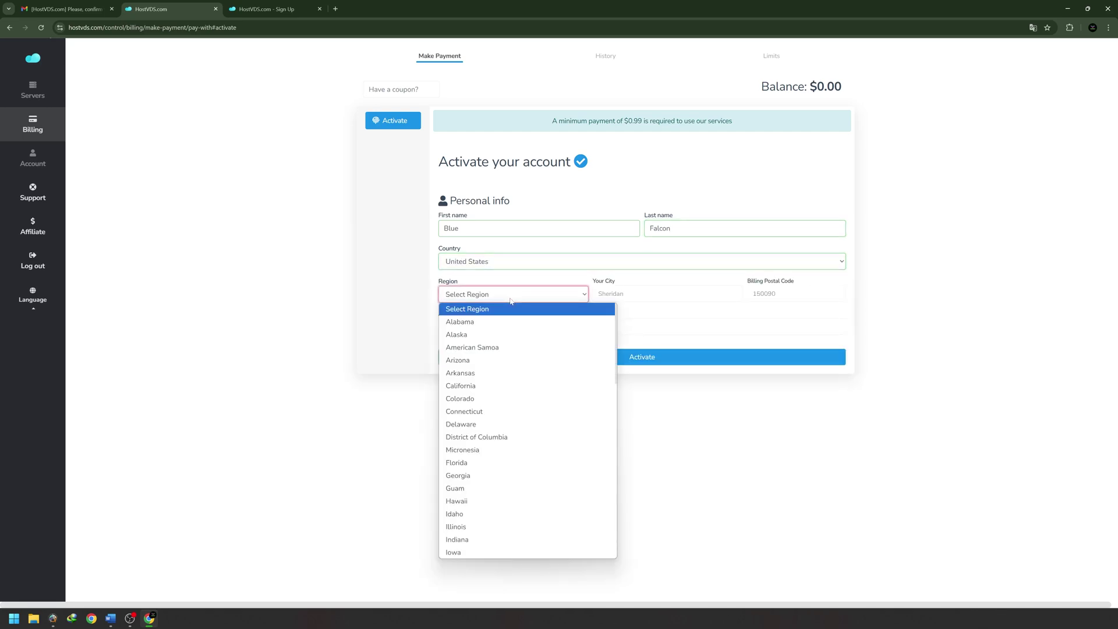
click(489, 386)
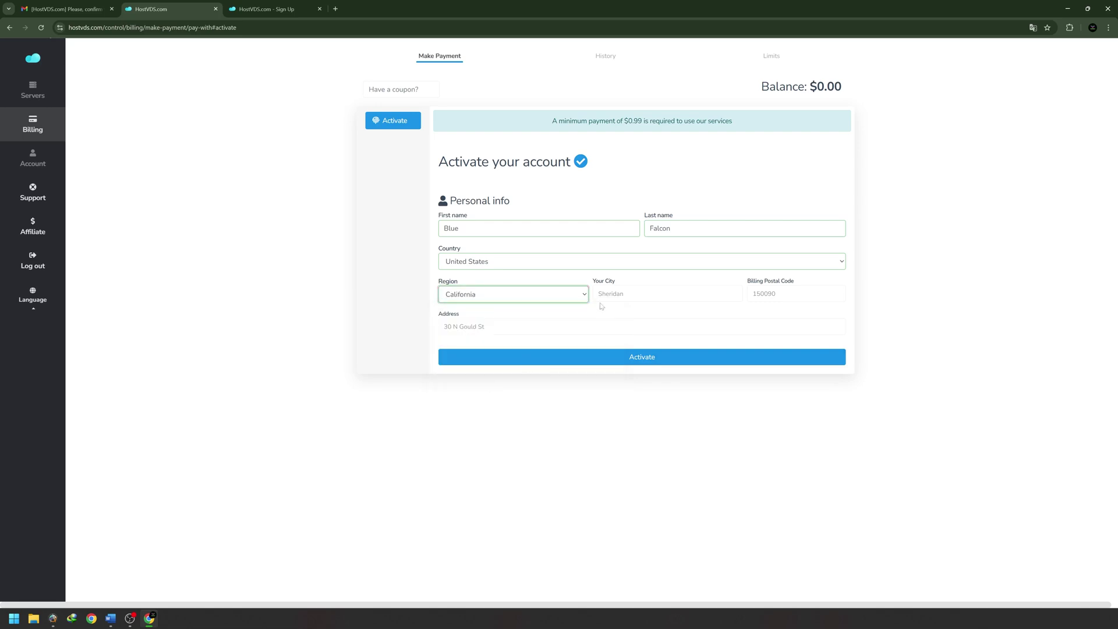
Step: Enter Los Angeles city, postal code and address, then activate the account
key(Tab)
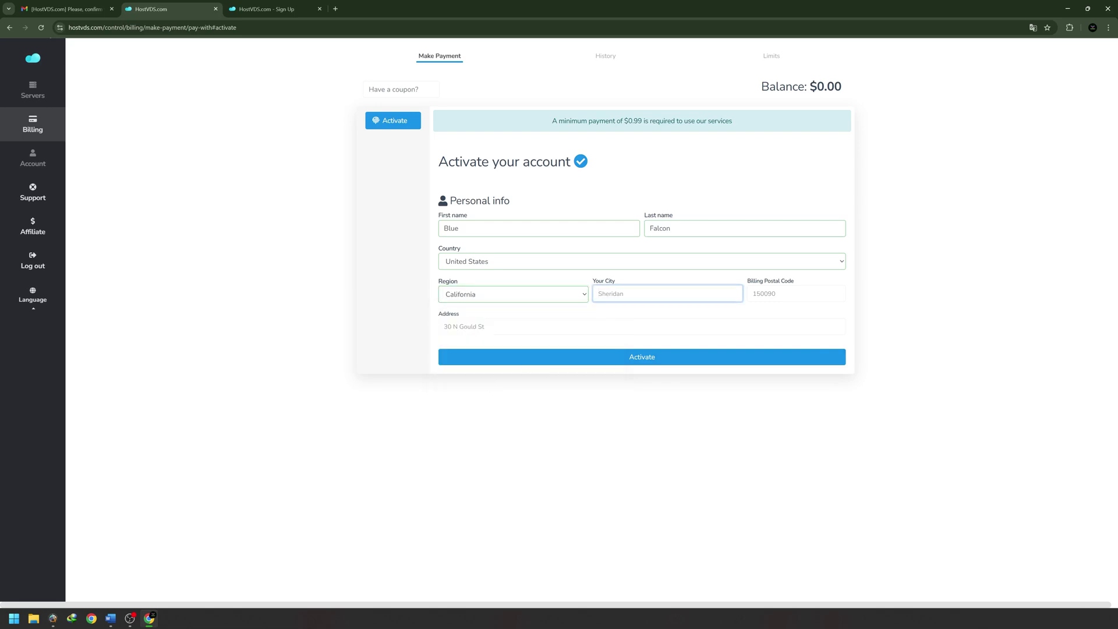
text(Los An)
text(geles)
key(Tab)
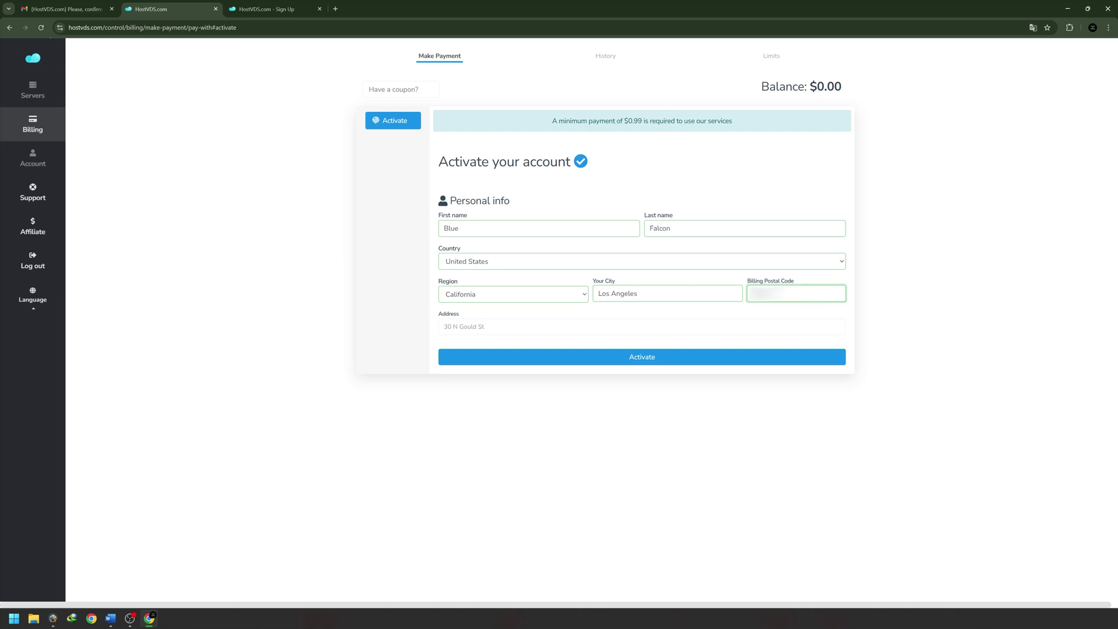
key(Tab)
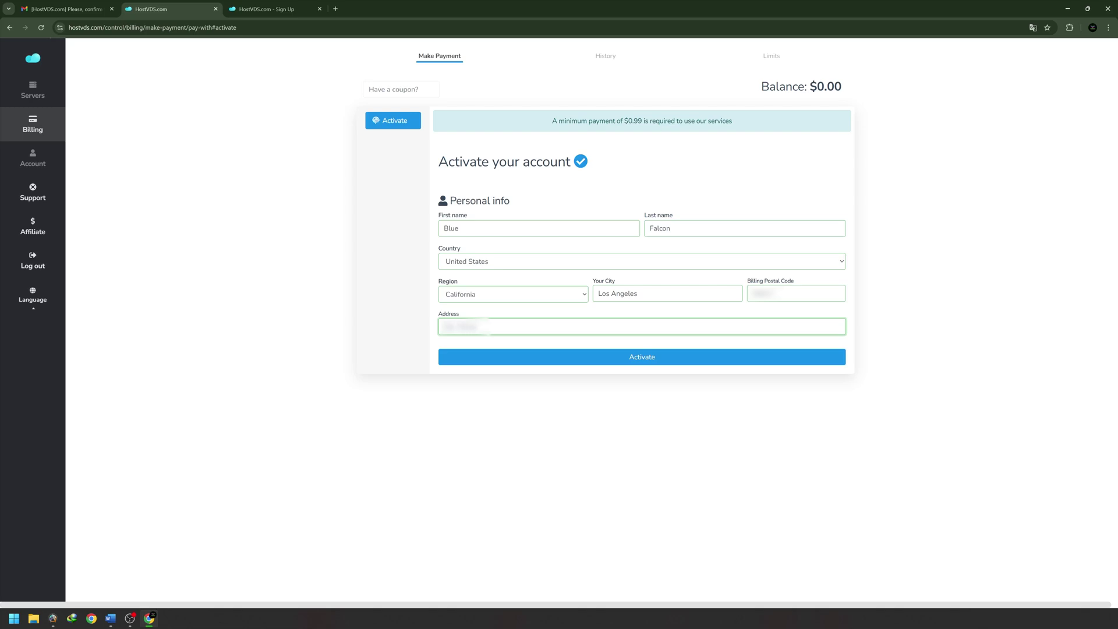
click(652, 358)
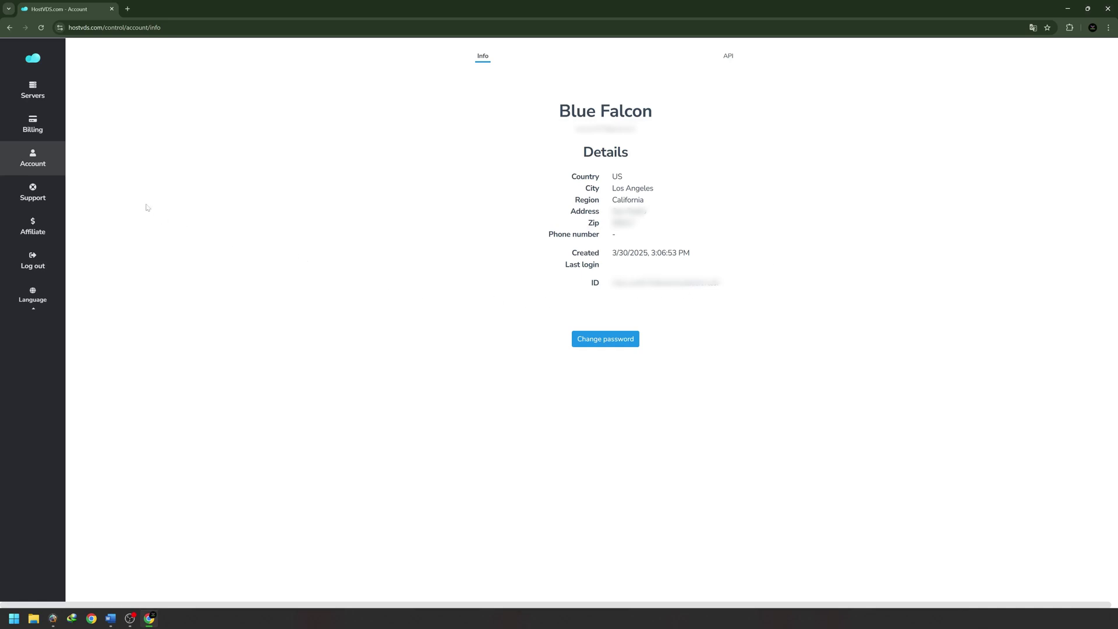
Step: Compare the Alipay, Paypal, crypto, WMZ and MIR options, then pay $25 by cryptocurrency
click(34, 126)
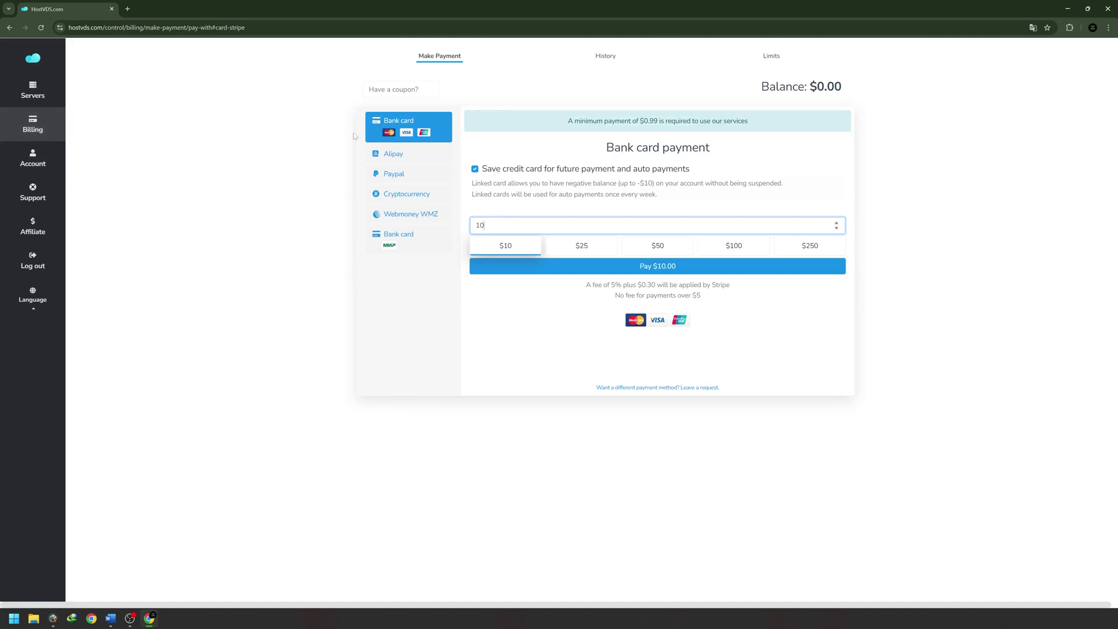
click(387, 156)
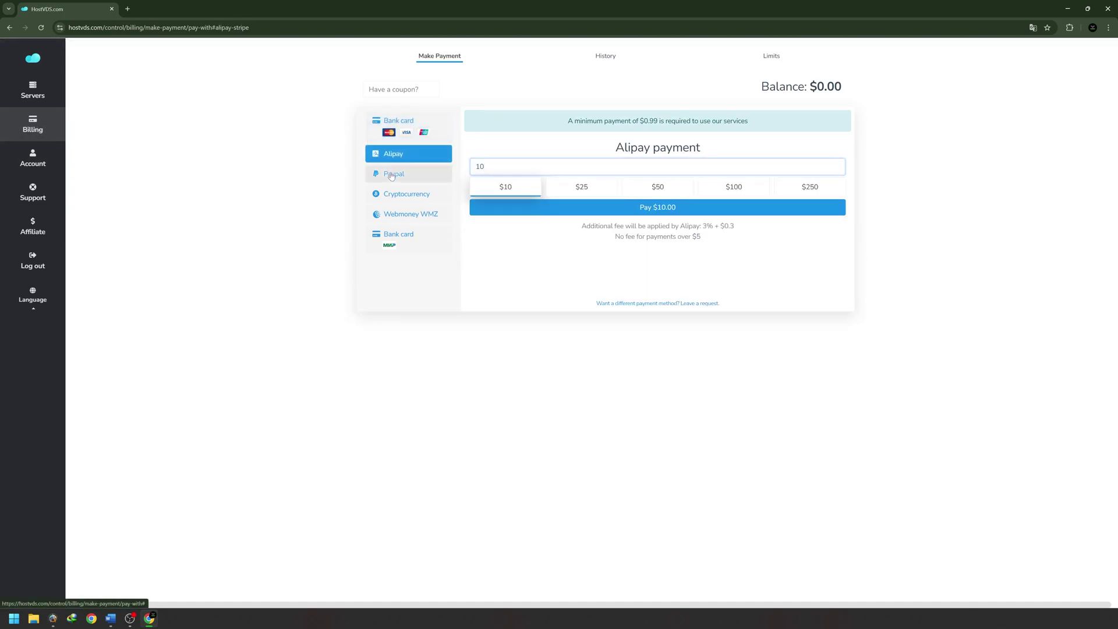
click(393, 174)
click(395, 195)
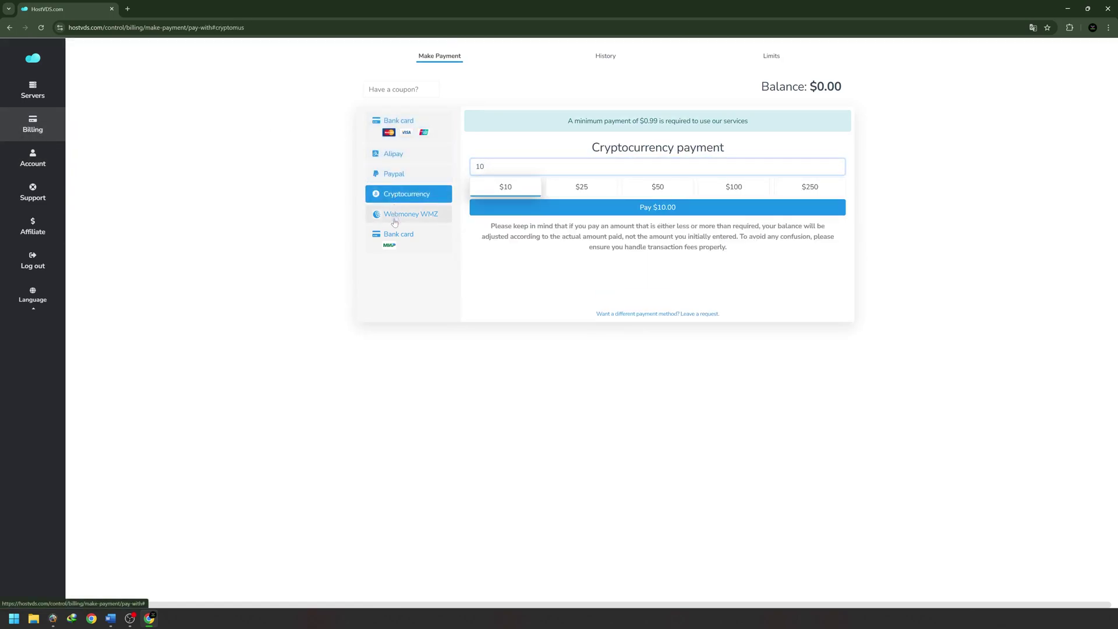
click(402, 214)
click(397, 238)
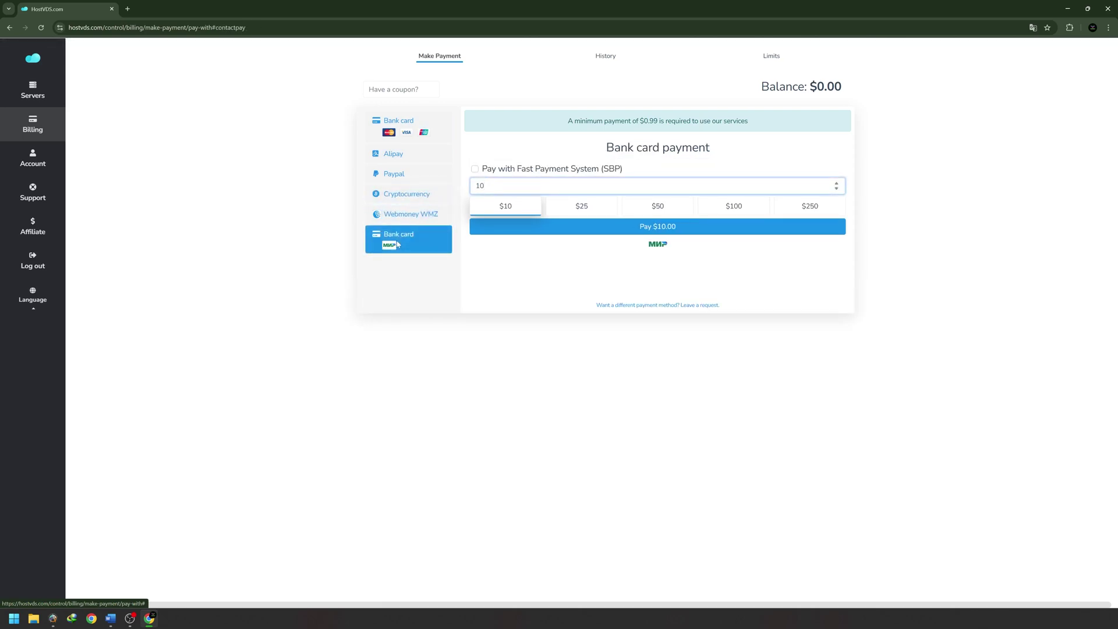
click(402, 194)
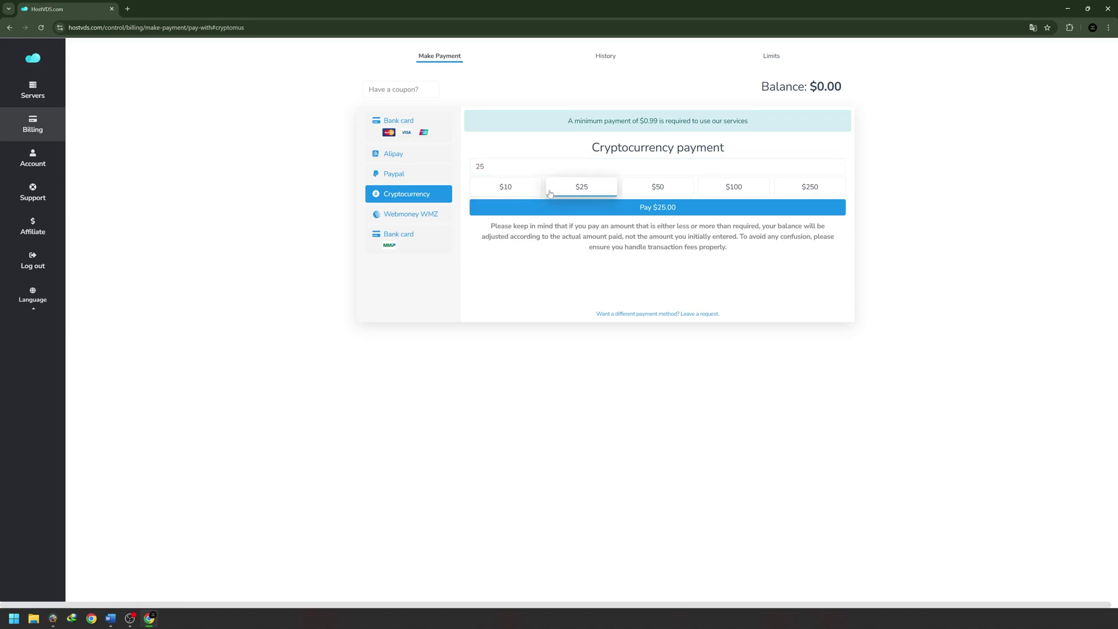
click(654, 210)
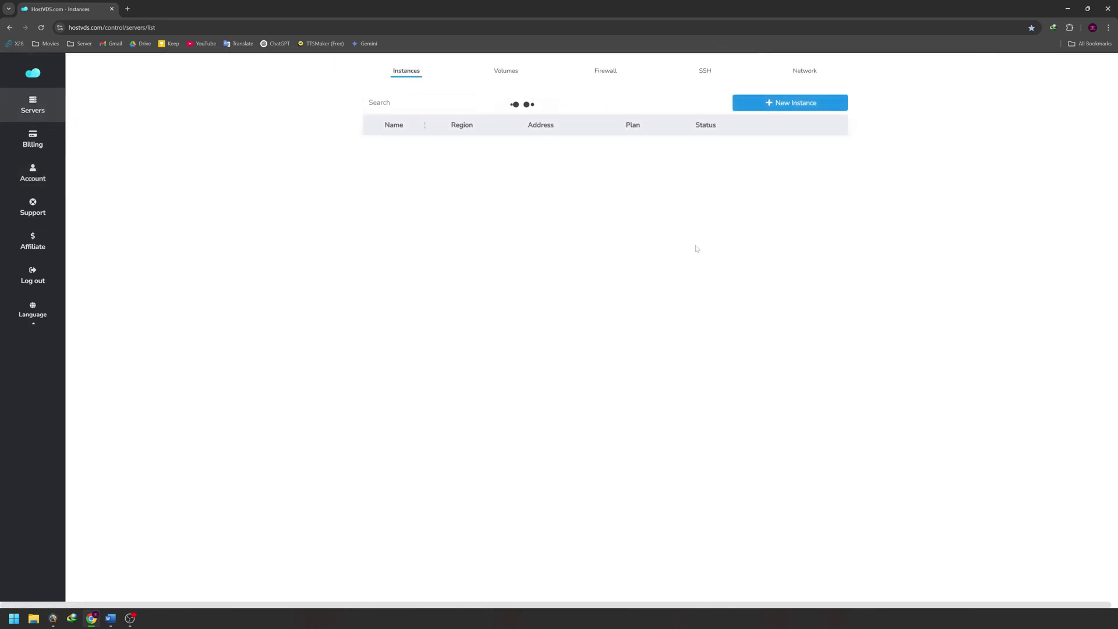
Step: Create a new instance with hostname Bluefalcontest and the Helsinki region card
click(789, 105)
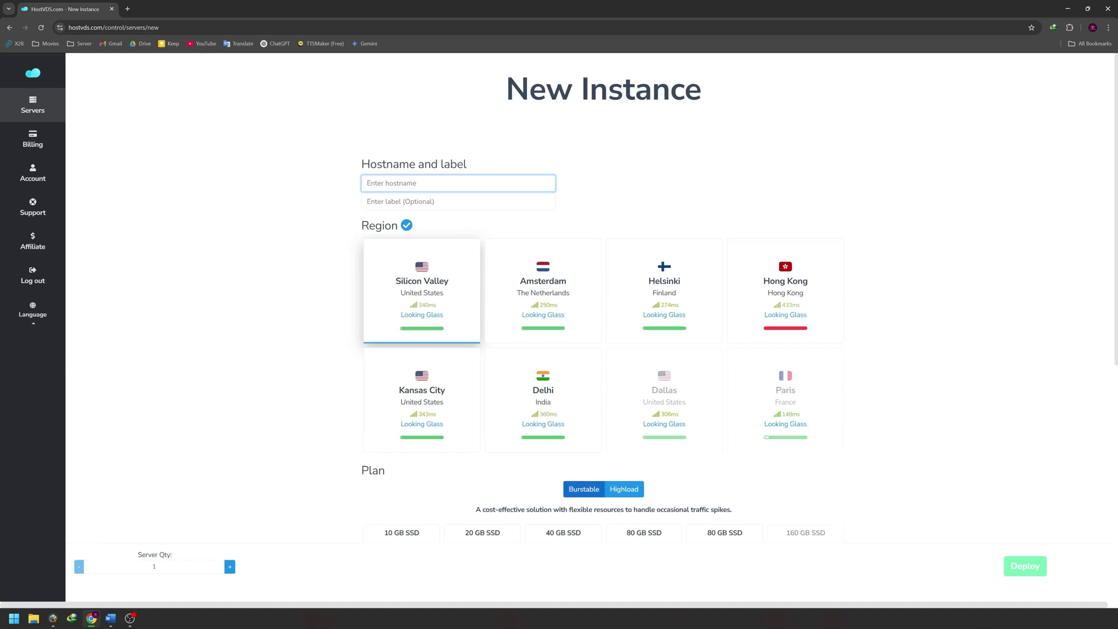
text(Bluefalcontest)
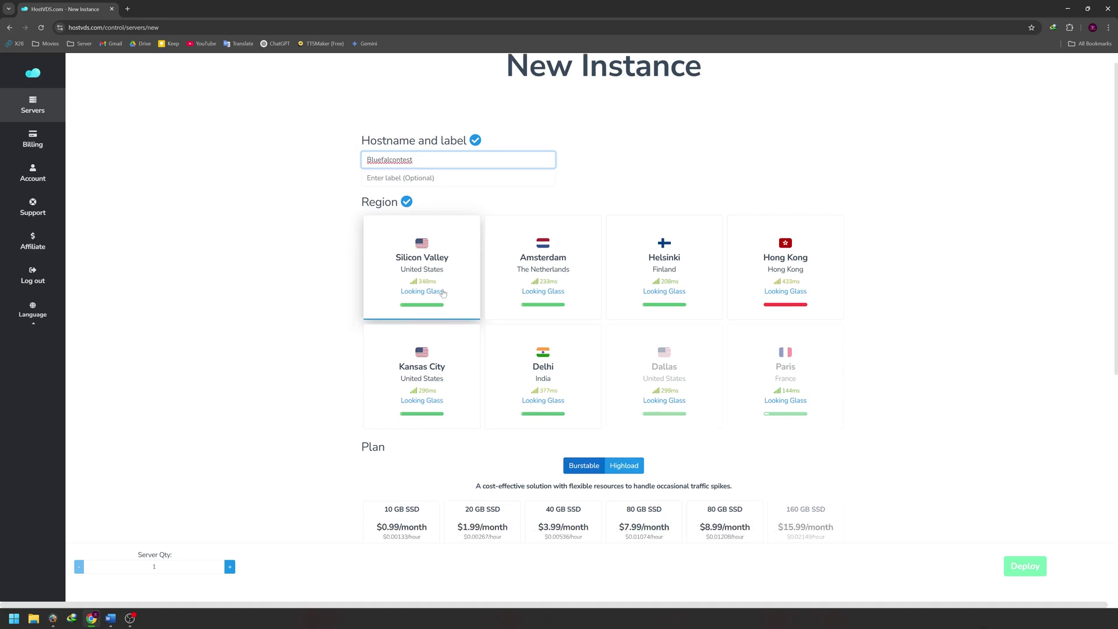
scroll(443, 293, down, 1)
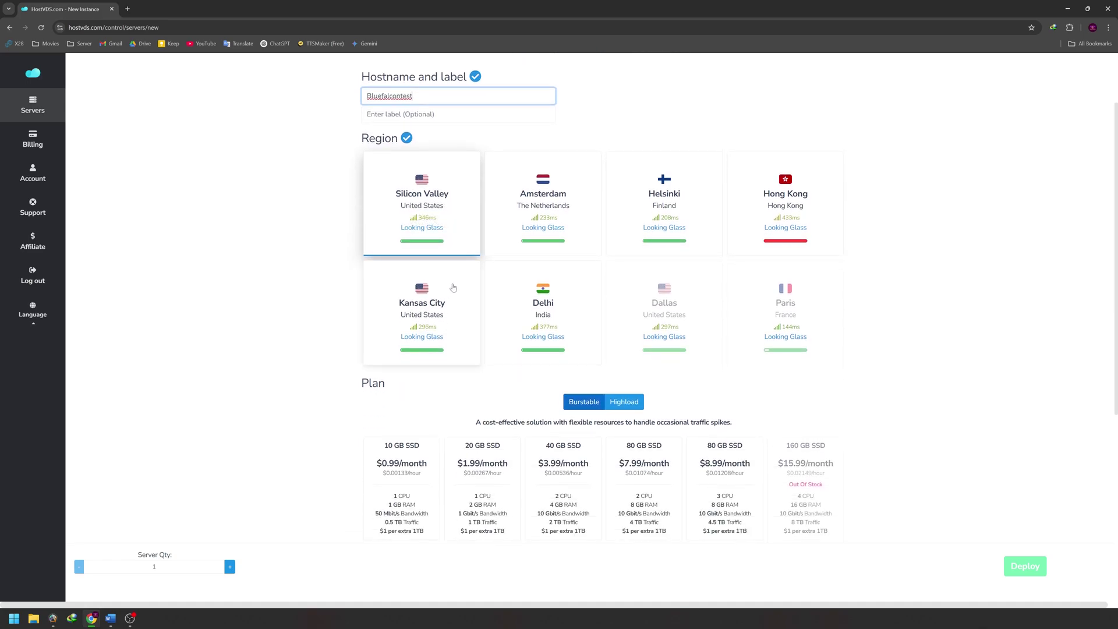
click(651, 226)
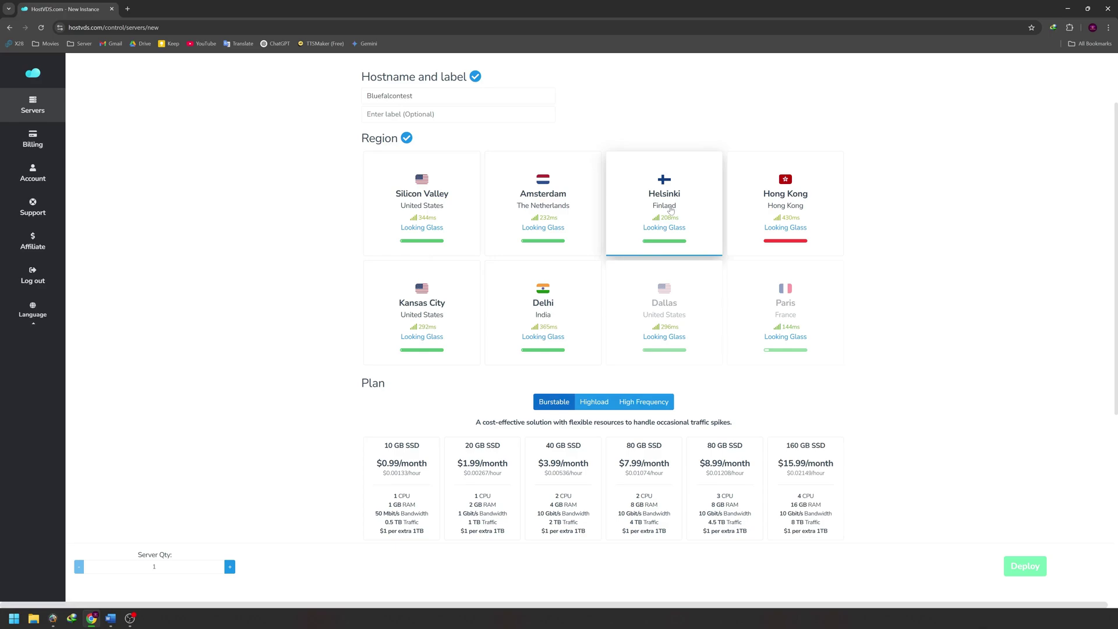
scroll(418, 294, down, 3)
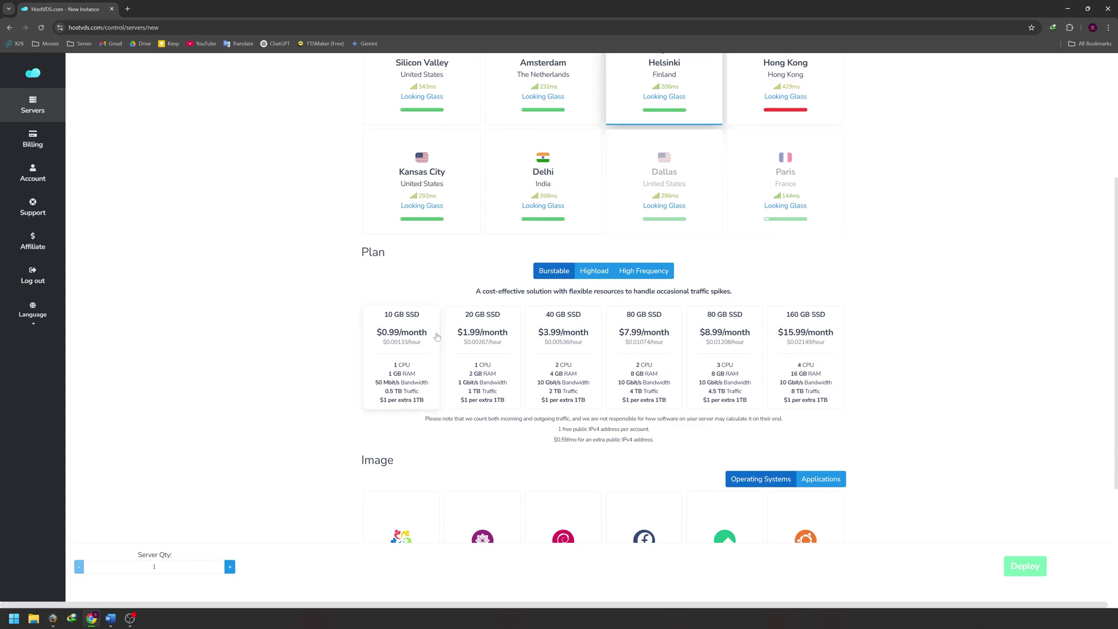
Step: Choose the 20 GB SSD plan with Ubuntu 22.04
click(496, 355)
scroll(495, 356, down, 2)
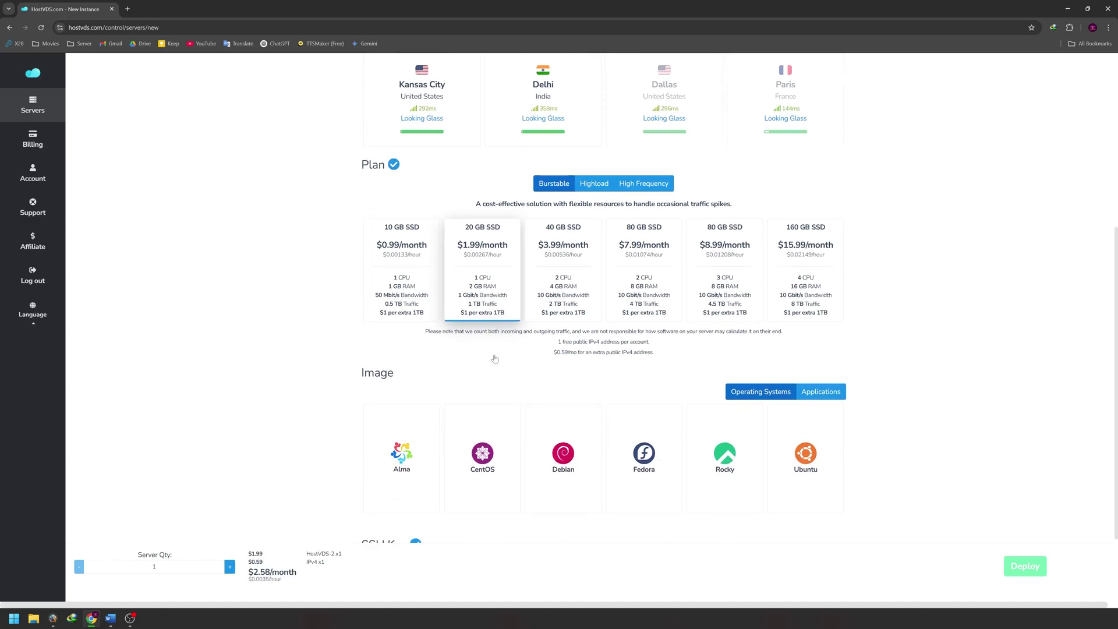
scroll(495, 358, down, 2)
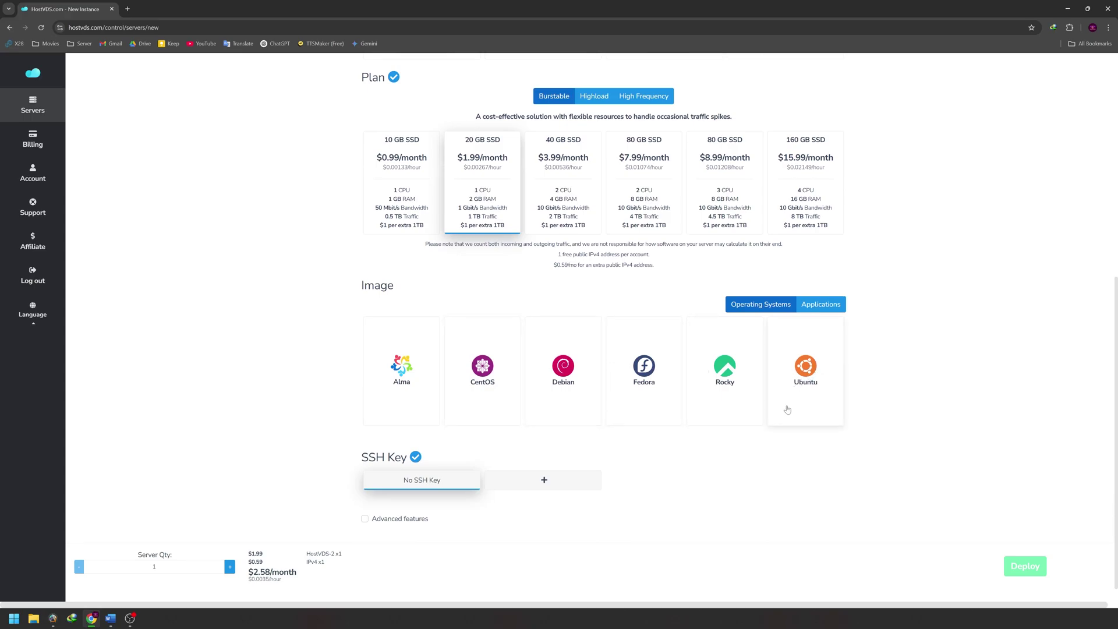
click(805, 371)
click(806, 395)
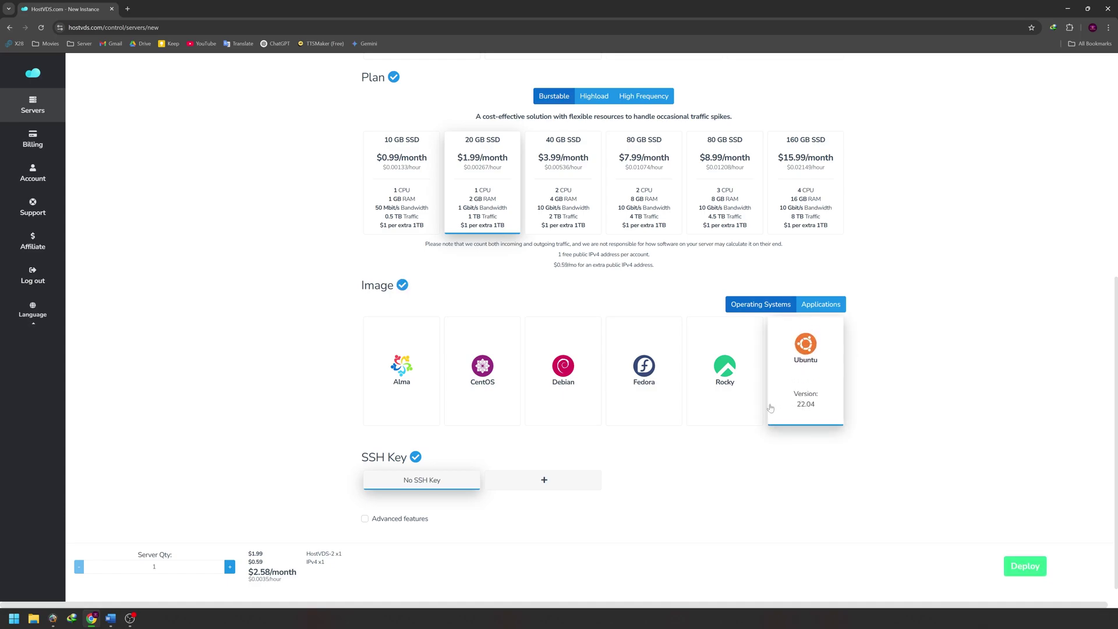
scroll(639, 442, down, 1)
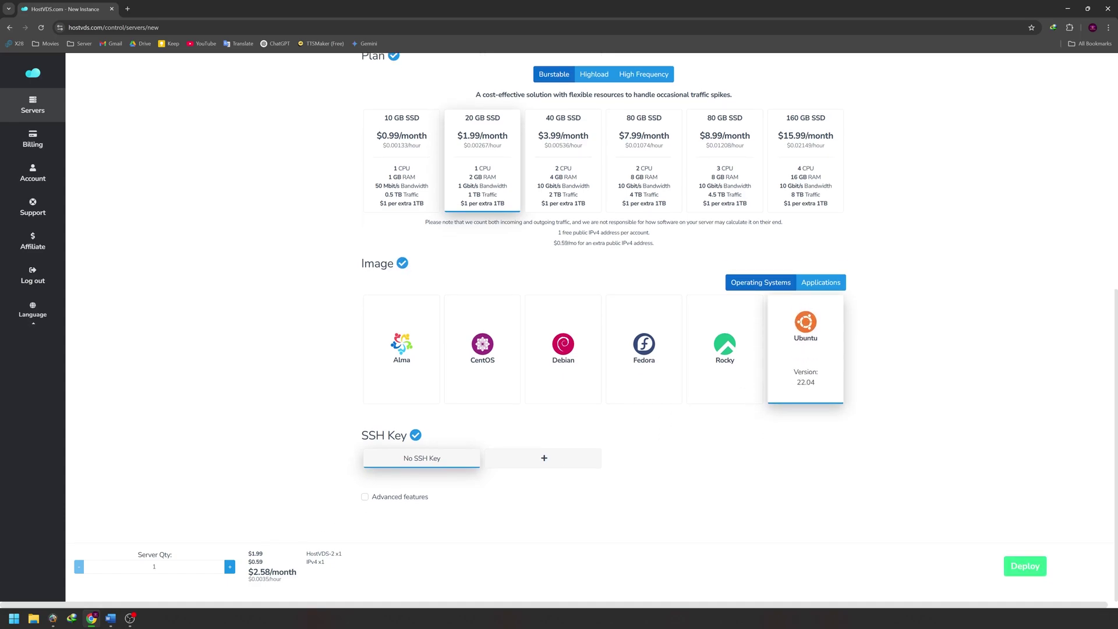
Step: Set the server quantity to 1 and deploy
click(229, 568)
click(229, 568)
click(79, 567)
click(79, 567)
click(1030, 574)
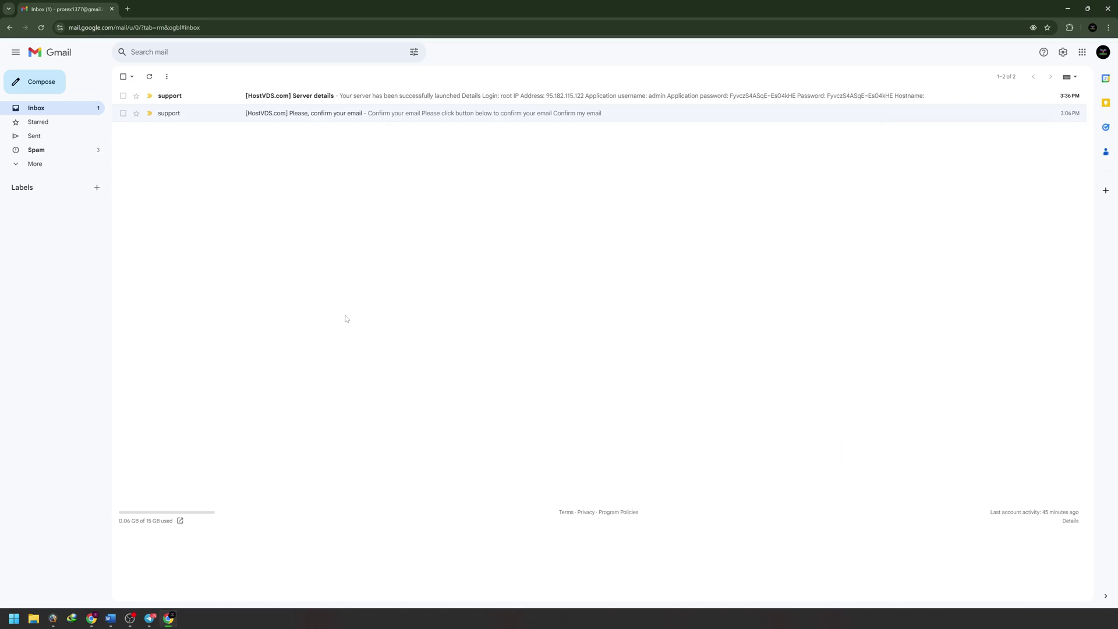
Step: Open the Server details email and select the IP address and application password
click(297, 98)
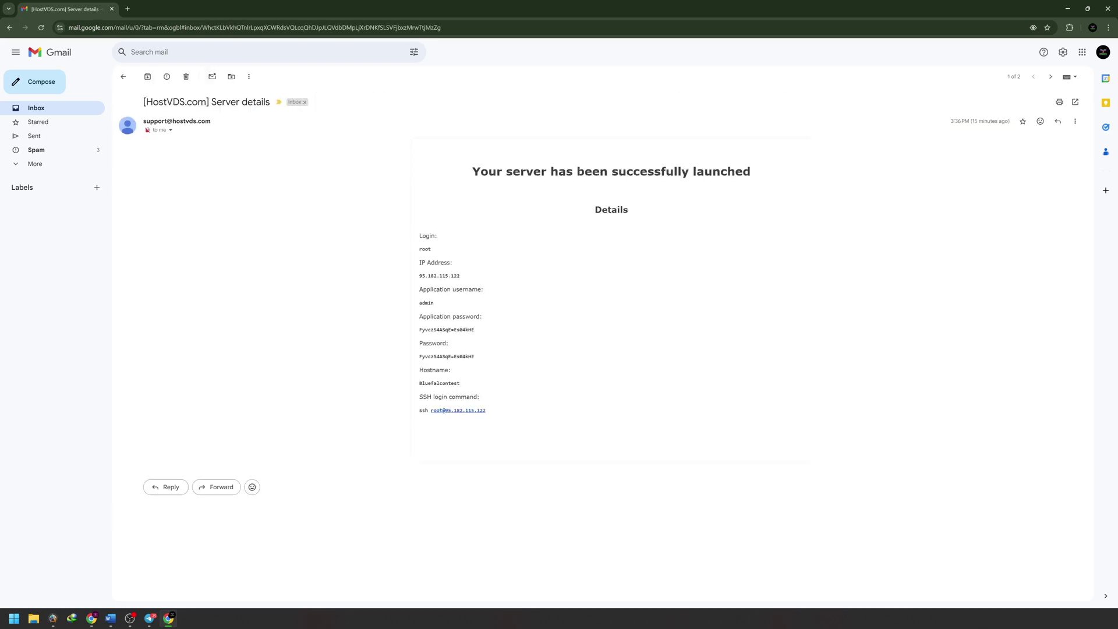
drag(461, 276, 414, 276)
key(ctrl+c)
click(413, 282)
drag(476, 330, 421, 330)
click(414, 332)
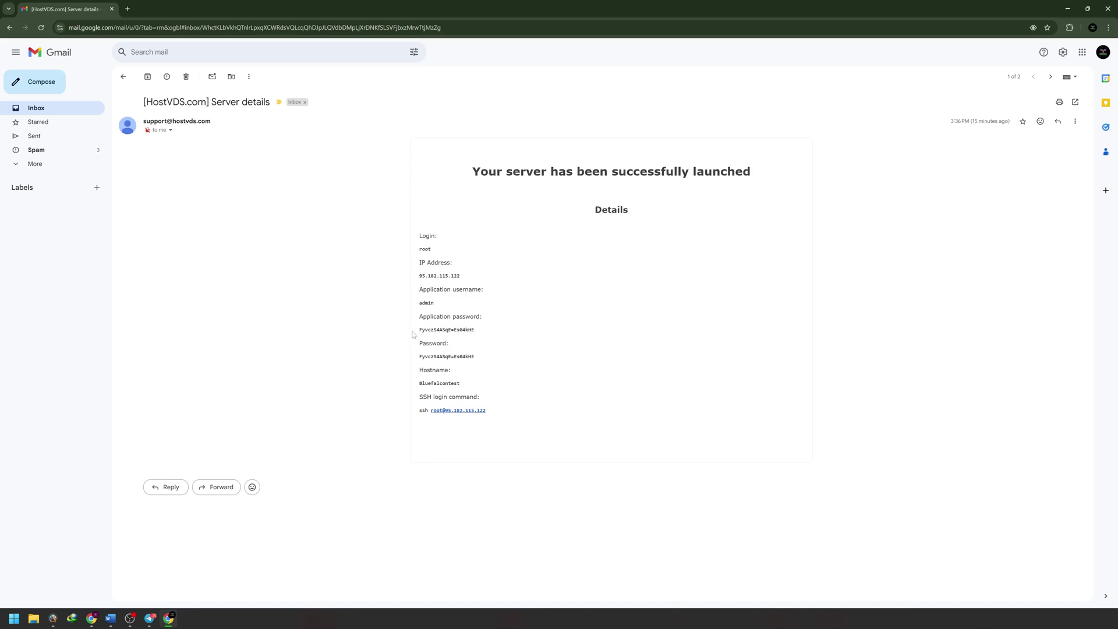